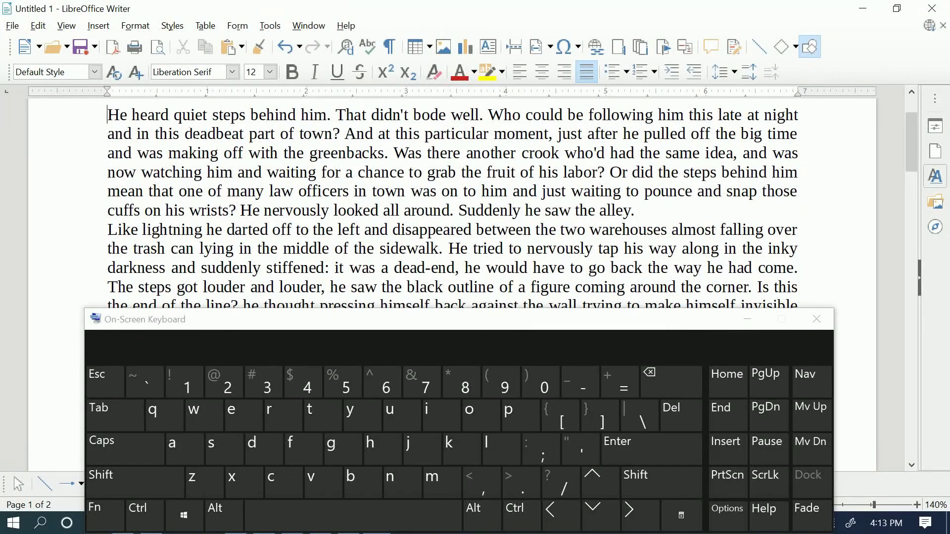
Place the text cursor at several different spots along the first line of the opening paragraph.
{"action": "left_click", "coordinate": [336, 115]}
{"action": "left_click", "coordinate": [492, 117]}
{"action": "left_click", "coordinate": [571, 117]}
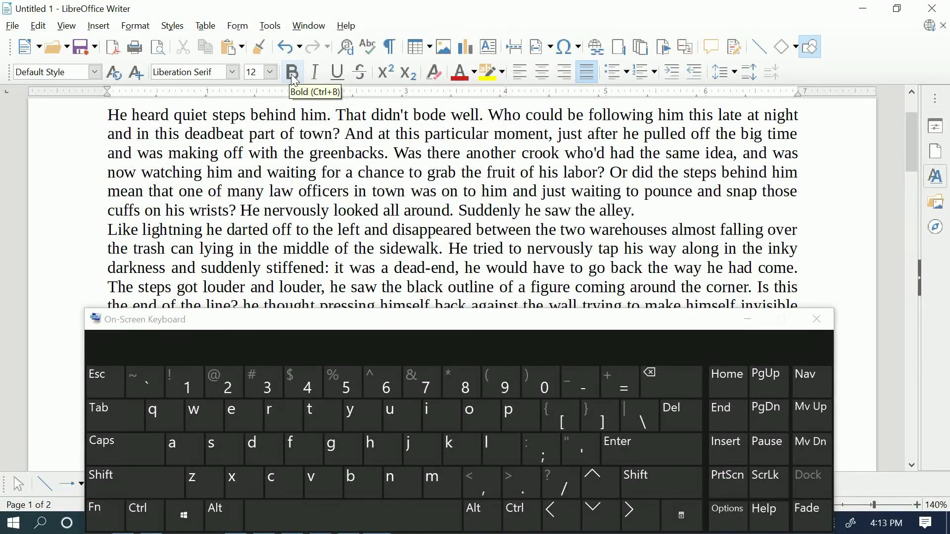
Place the text cursor after "grab" in the first paragraph and delete the following words "the fruit".
{"action": "left_click", "coordinate": [468, 176]}
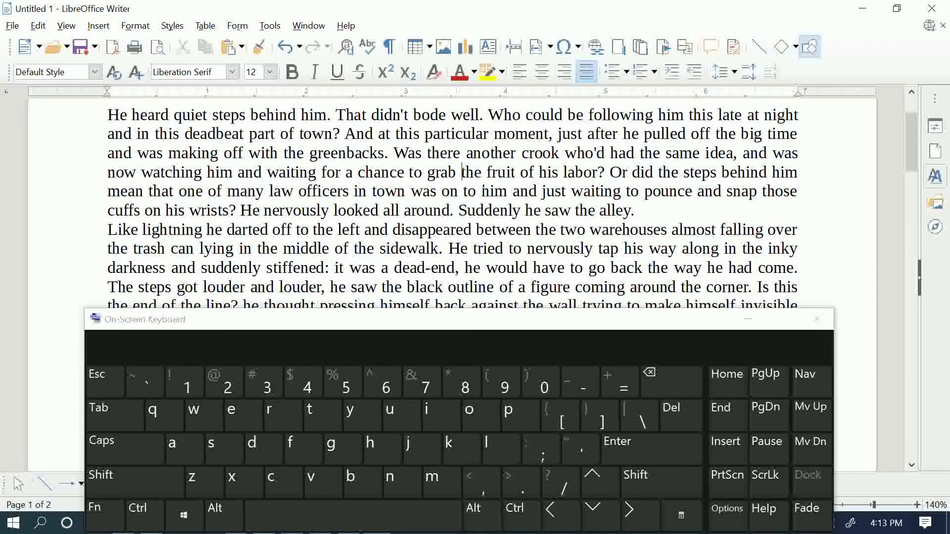
{"action": "left_click", "coordinate": [678, 408]}
{"action": "left_click", "coordinate": [677, 409]}
{"action": "left_click", "coordinate": [679, 409]}
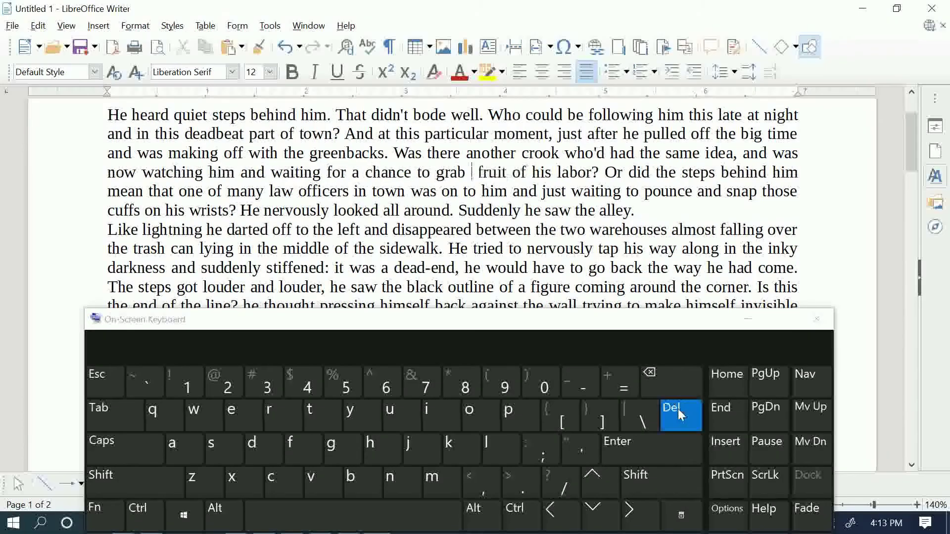
{"action": "left_click", "coordinate": [678, 409]}
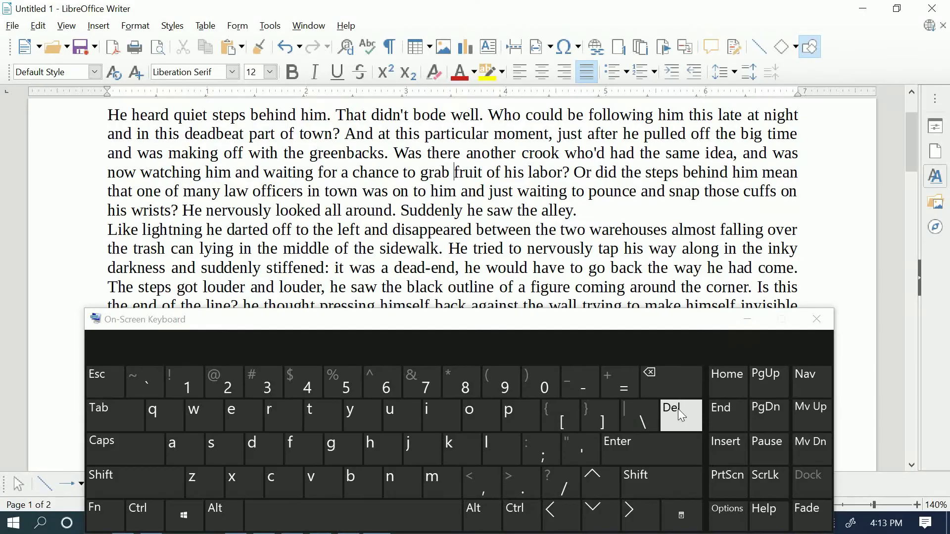
{"action": "left_click", "coordinate": [678, 410]}
{"action": "left_click", "coordinate": [678, 410]}
{"action": "left_click", "coordinate": [678, 409]}
{"action": "left_click", "coordinate": [678, 409]}
{"action": "left_click", "coordinate": [678, 409]}
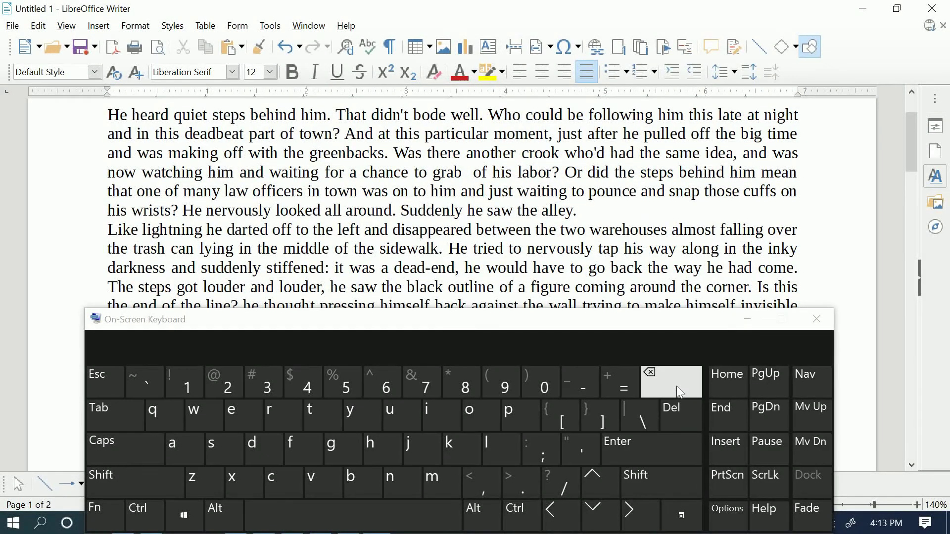
Delete the word "grab" before the text cursor so the phrase reads "a chance to of his labor".
{"action": "left_click", "coordinate": [677, 386]}
{"action": "left_click", "coordinate": [676, 386]}
{"action": "left_click", "coordinate": [676, 386]}
{"action": "left_click", "coordinate": [677, 387]}
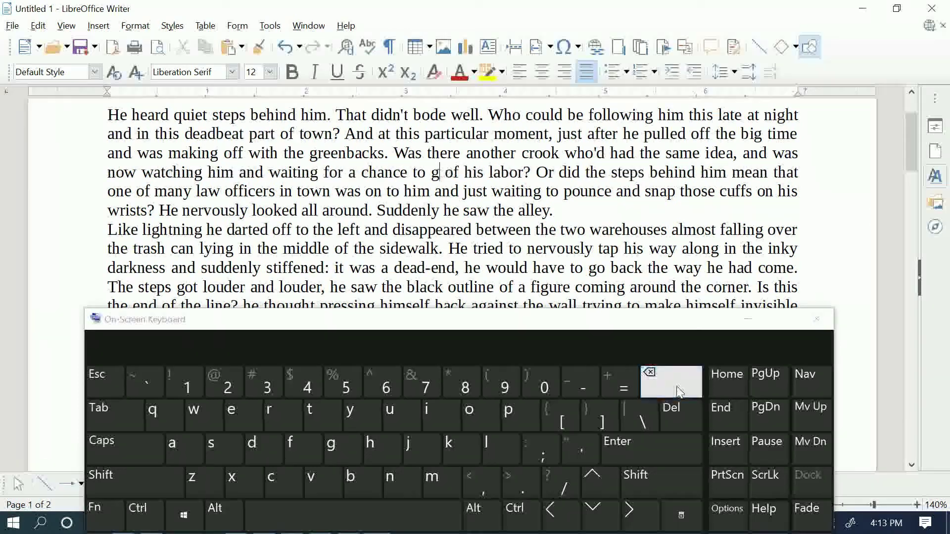
{"action": "left_click", "coordinate": [677, 389]}
{"action": "left_click", "coordinate": [678, 391]}
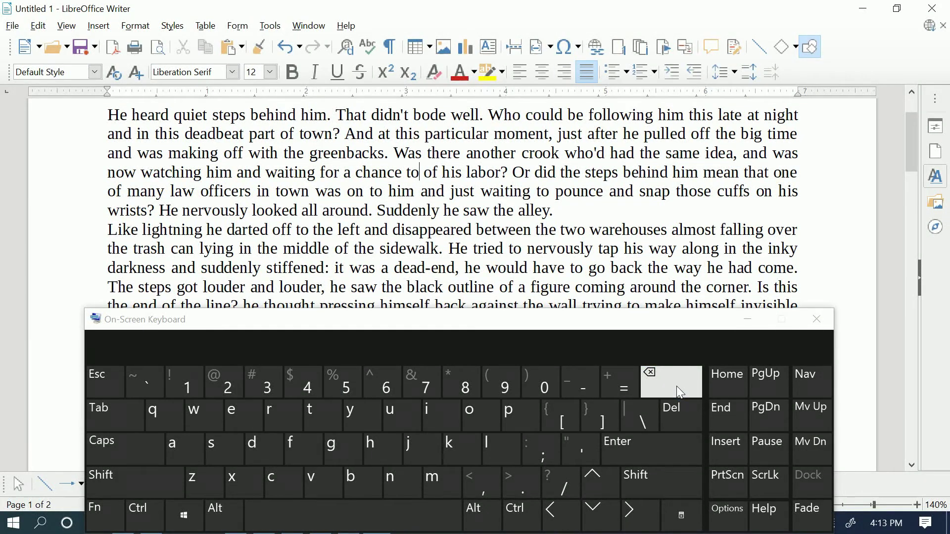
Move the text cursor to the start and the end of its line, and up to the end of the first line.
{"action": "left_click", "coordinate": [728, 384]}
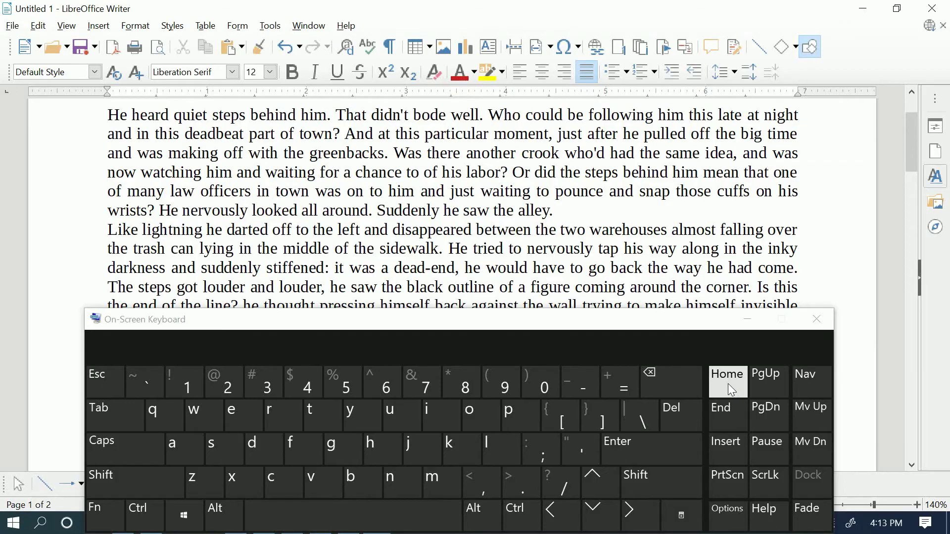
{"action": "left_click", "coordinate": [726, 415]}
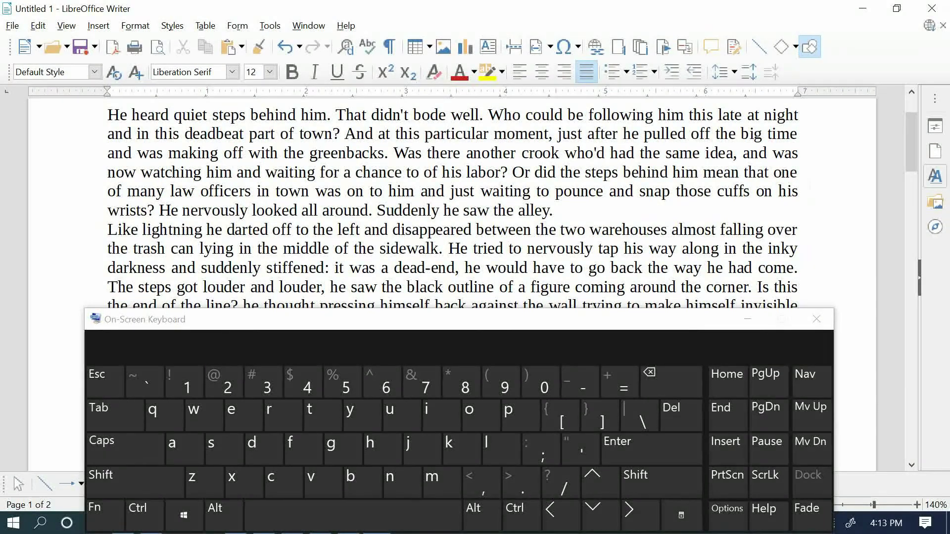
{"action": "left_click", "coordinate": [603, 490]}
{"action": "left_click", "coordinate": [603, 492]}
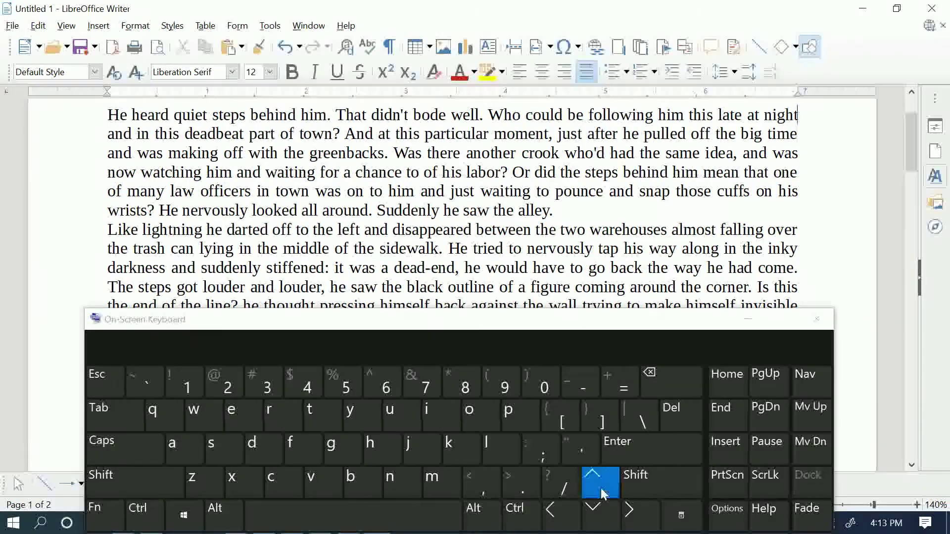
Move the text cursor down to the paragraph's fourth line, left into the word "mean", and back right by characters.
{"action": "left_click", "coordinate": [605, 521]}
{"action": "left_click", "coordinate": [571, 518]}
{"action": "left_click", "coordinate": [570, 518]}
{"action": "left_click", "coordinate": [570, 517]}
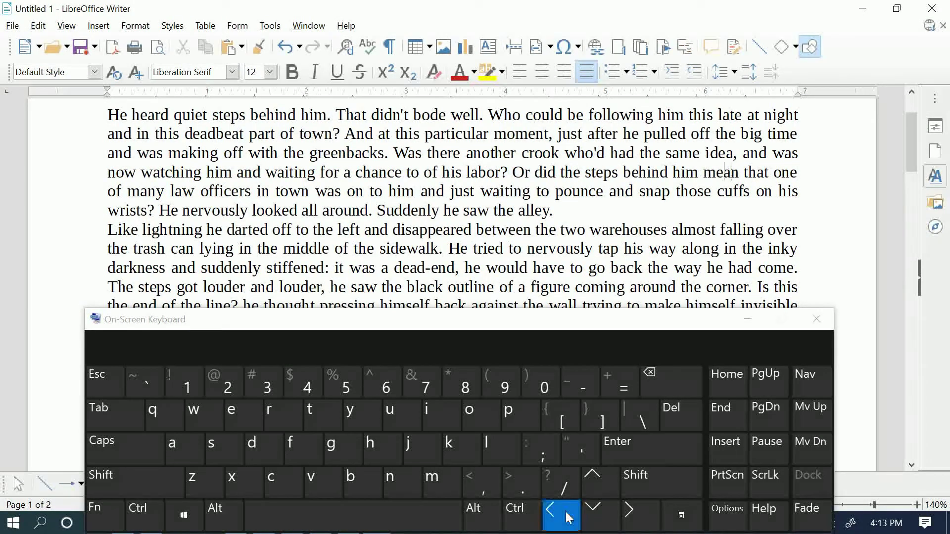
{"action": "left_click", "coordinate": [638, 518]}
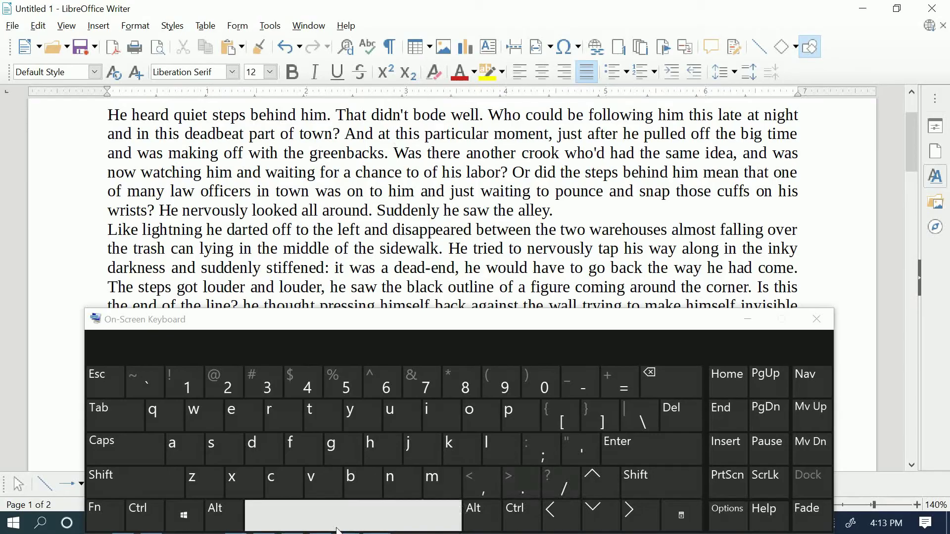
Jump the text cursor forward word by word in the third line to just before "another".
{"action": "left_click", "coordinate": [145, 516]}
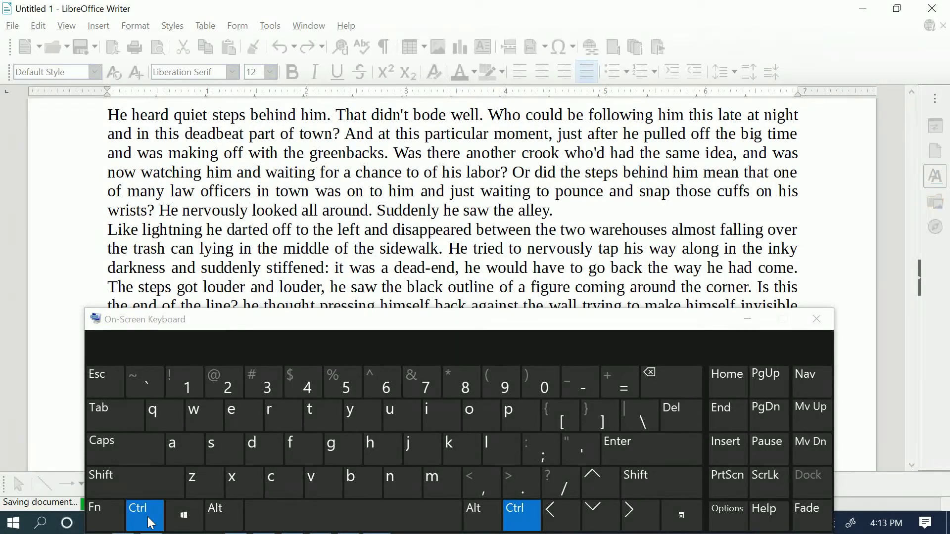
{"action": "left_click", "coordinate": [636, 520]}
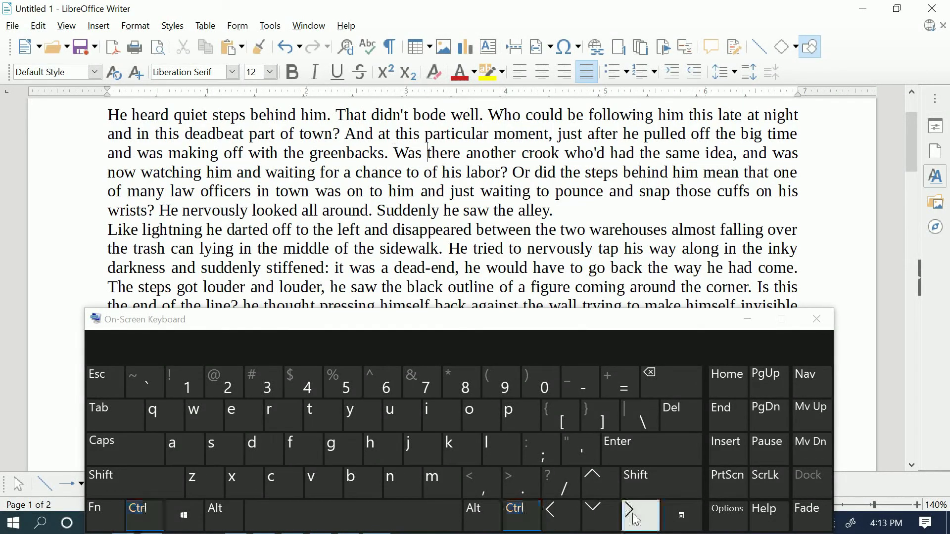
{"action": "left_click", "coordinate": [637, 520]}
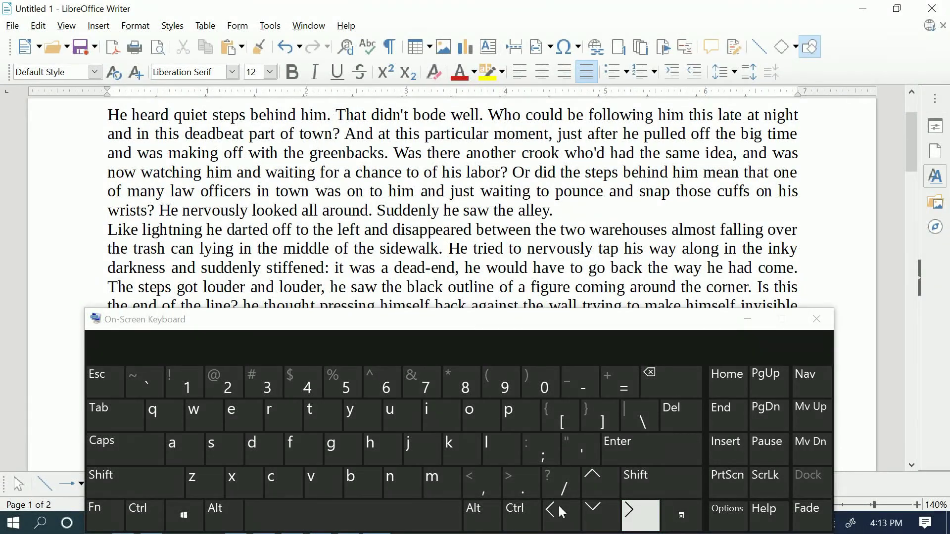
{"action": "left_click", "coordinate": [149, 513]}
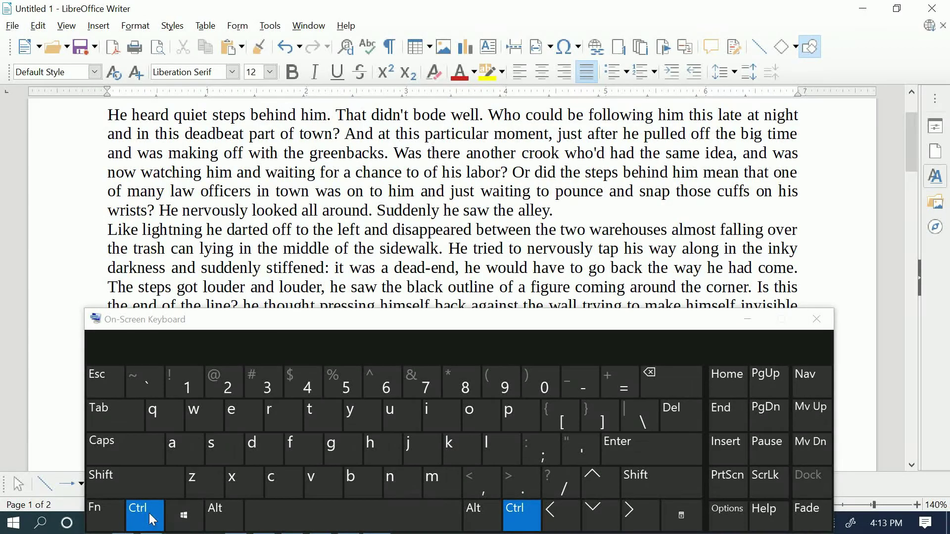
{"action": "left_click", "coordinate": [635, 525]}
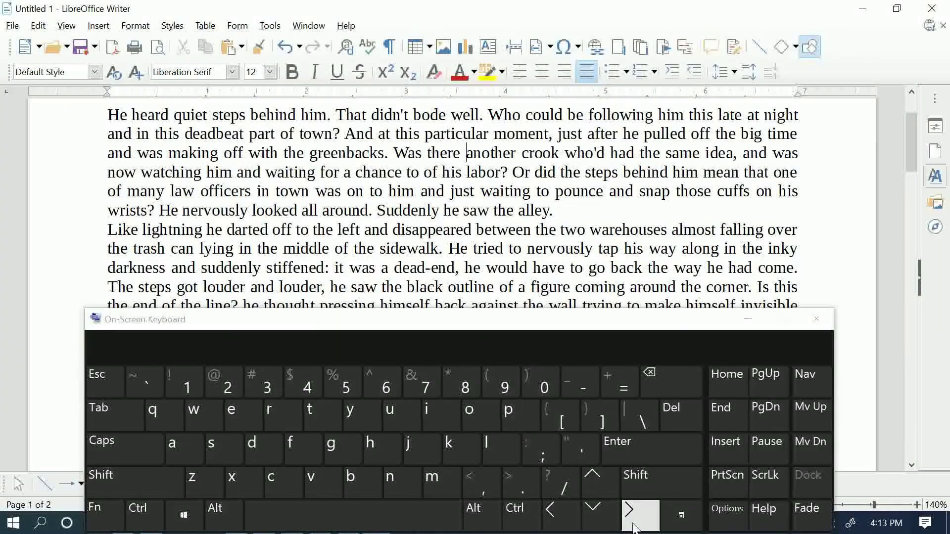
Jump the text cursor to the start of the current paragraph and to the very beginning of the document.
{"action": "left_click", "coordinate": [149, 512]}
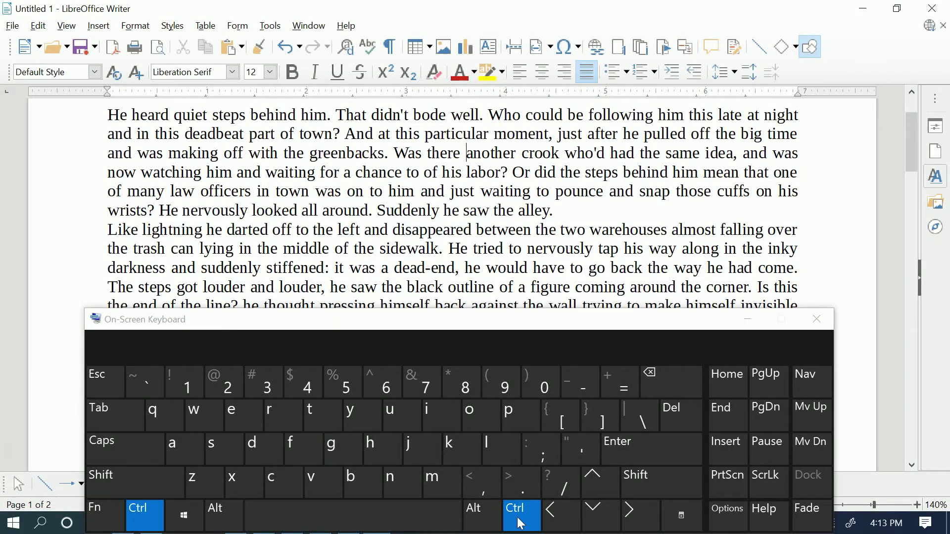
{"action": "left_click", "coordinate": [598, 482]}
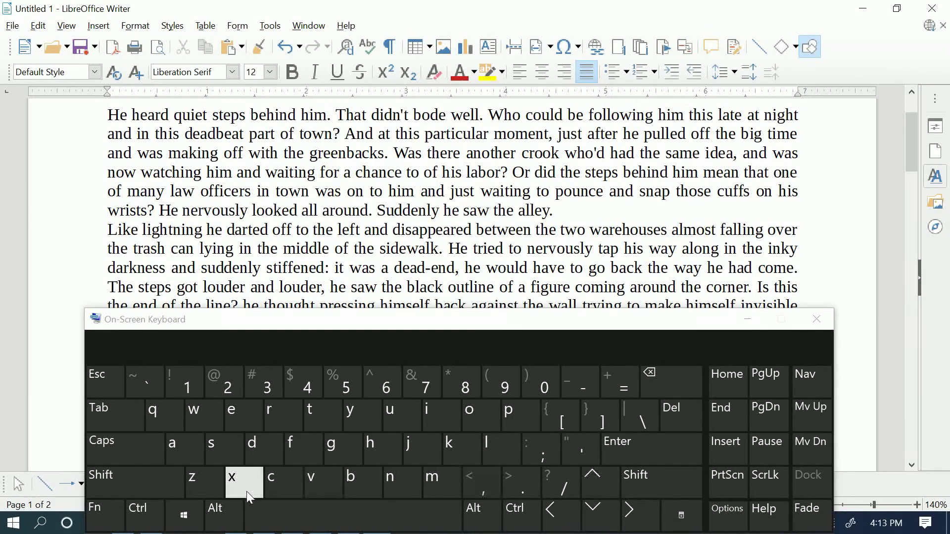
{"action": "left_click", "coordinate": [149, 514]}
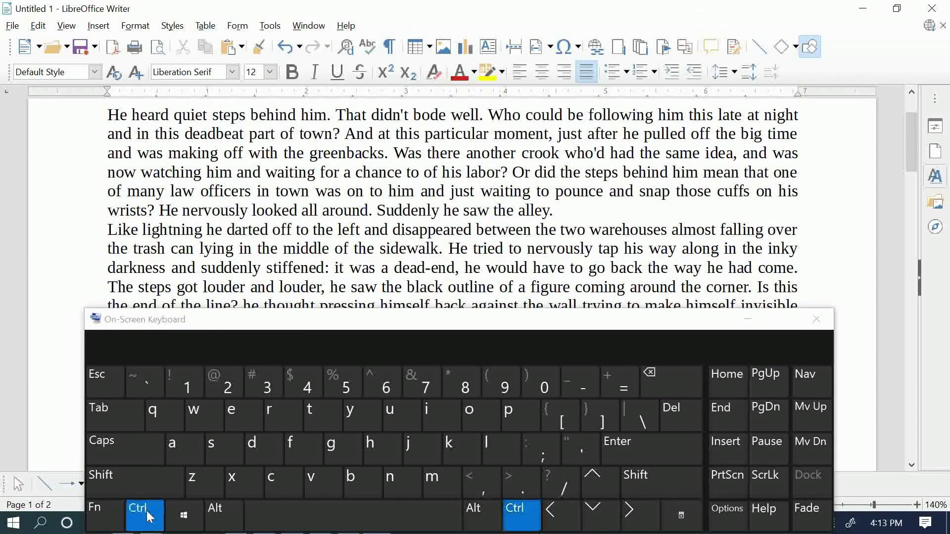
{"action": "left_click", "coordinate": [733, 387]}
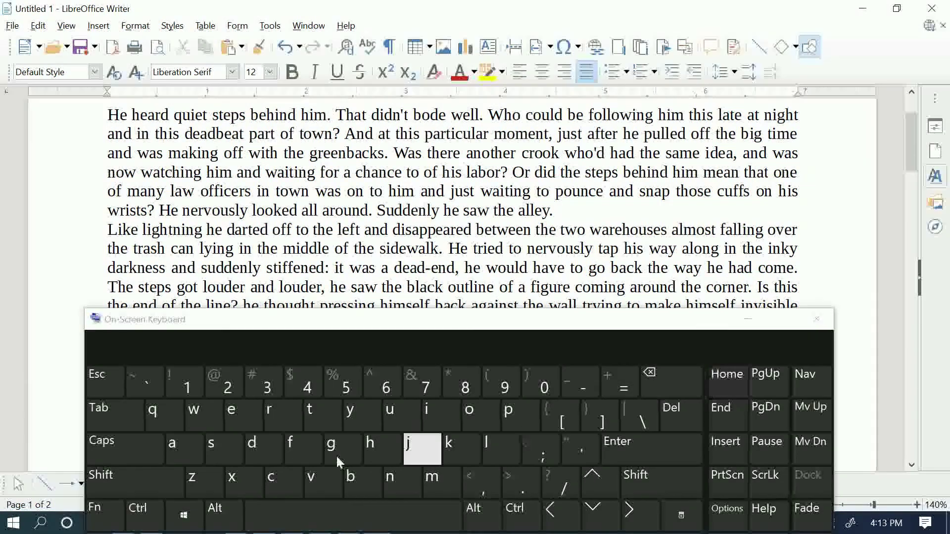
Jump the text cursor to the end of the document and bring the top of the first page back into view.
{"action": "left_click", "coordinate": [151, 525]}
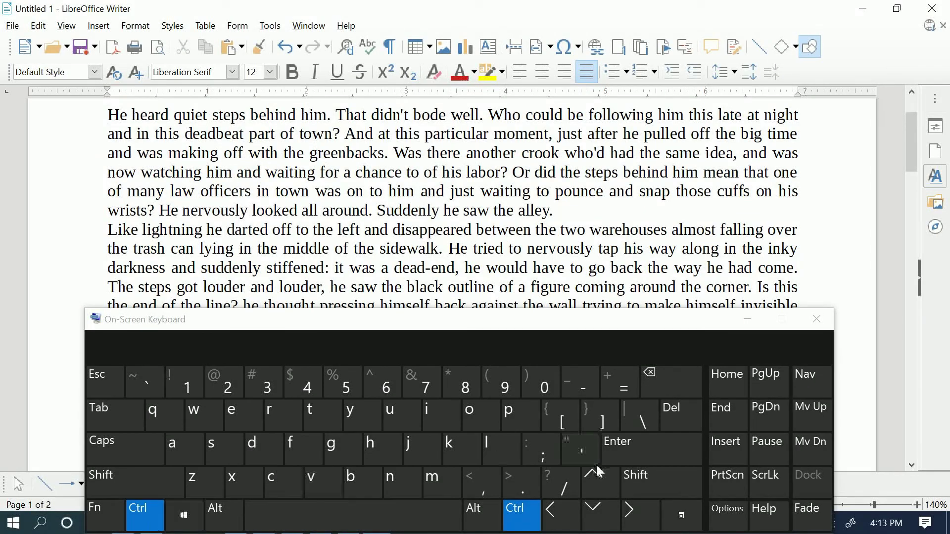
{"action": "left_click", "coordinate": [734, 422]}
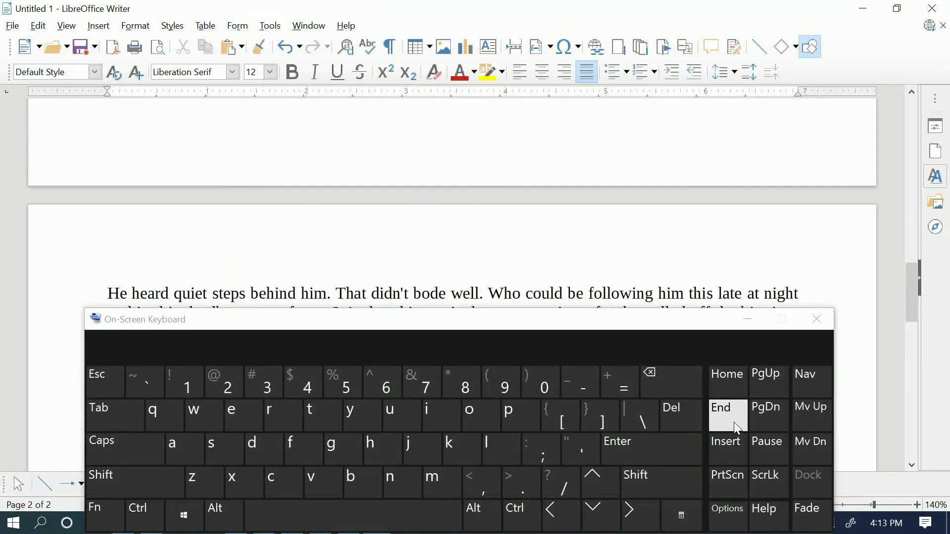
{"action": "left_click_drag", "start_coordinate": [915, 315], "coordinate": [912, 142]}
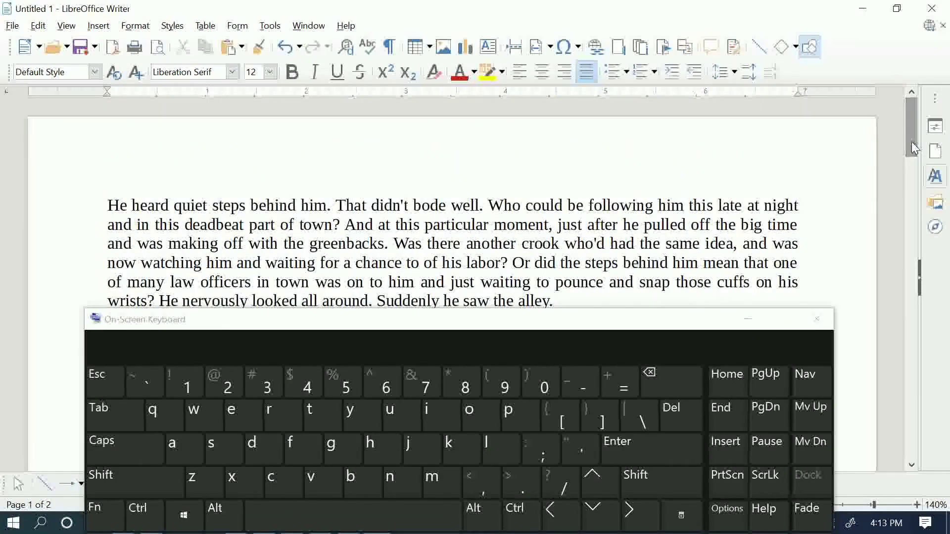